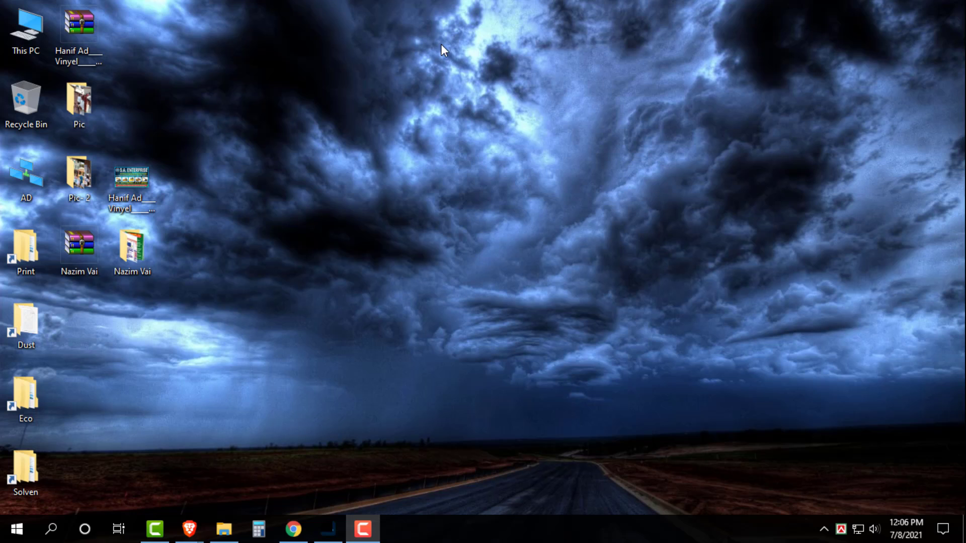
# - Refresh the Windows desktop and toggle the Start menu while Illustrator 2021 loads its Welcome screen
pyautogui.rightClick(441, 44)
pyautogui.click(481, 86)
pyautogui.press('super')
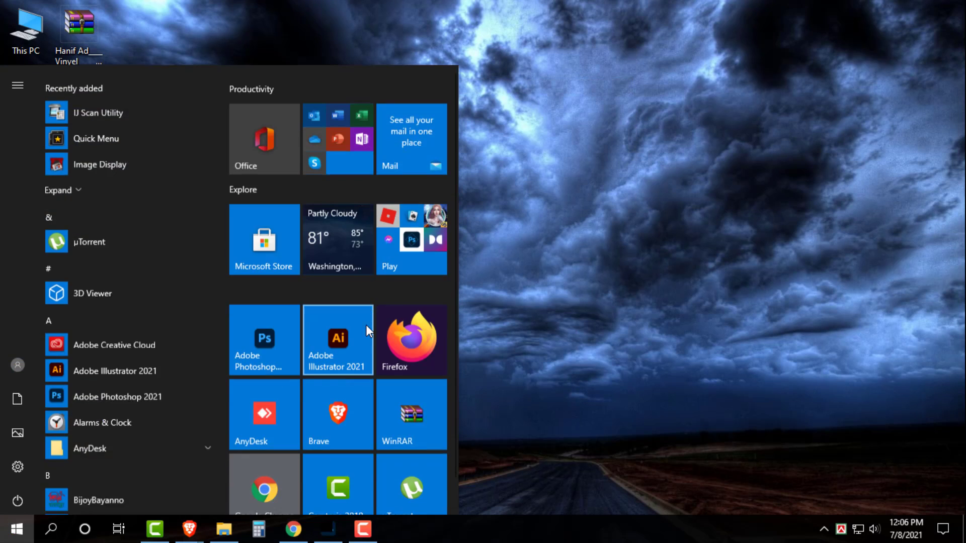
pyautogui.press('super')
pyautogui.rightClick(430, 41)
pyautogui.rightClick(431, 26)
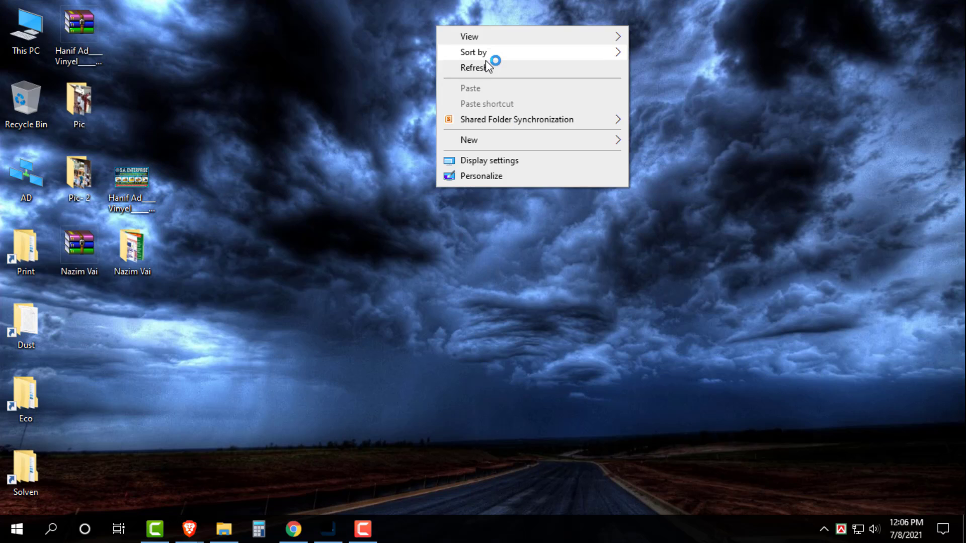
pyautogui.click(485, 69)
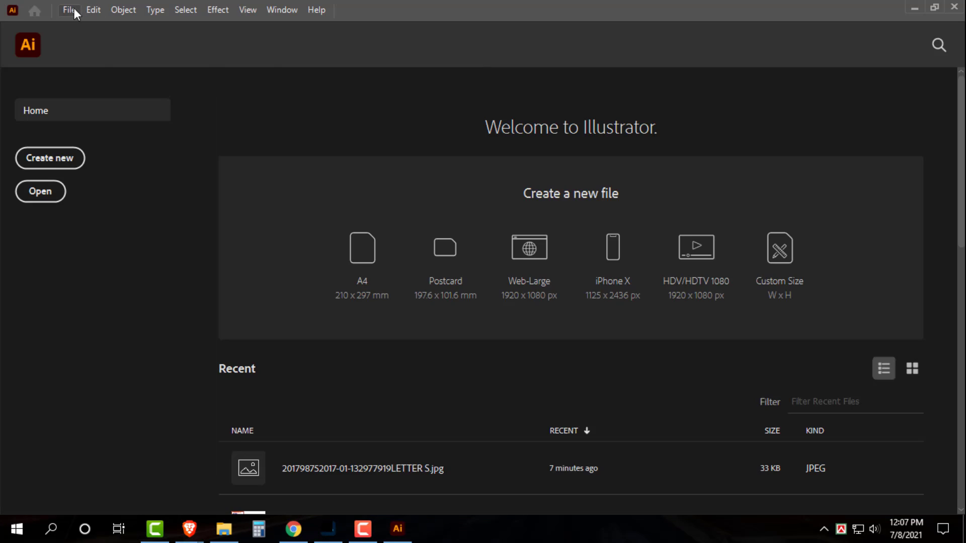
# - Create a new A4 document and draw one vertical line with the Pen tool
pyautogui.click(70, 10)
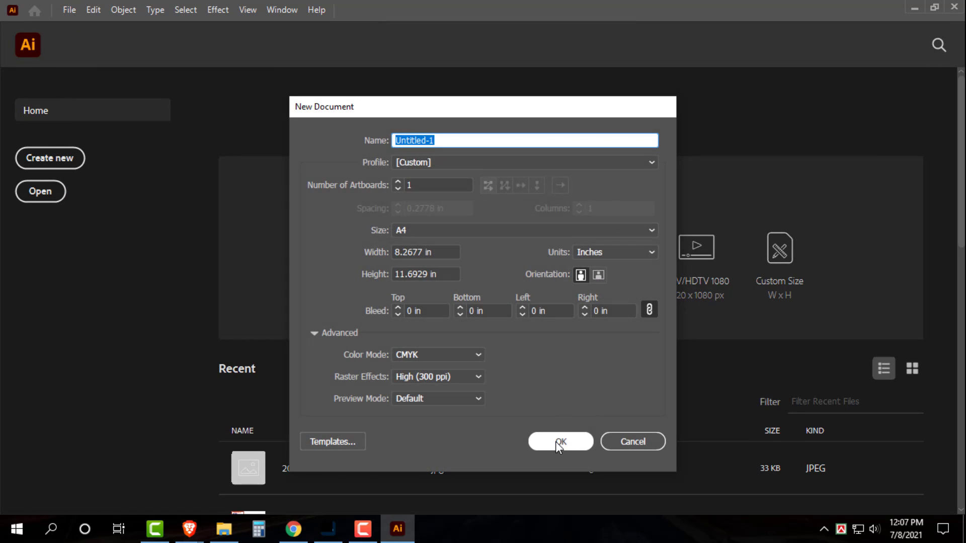
pyautogui.click(560, 440)
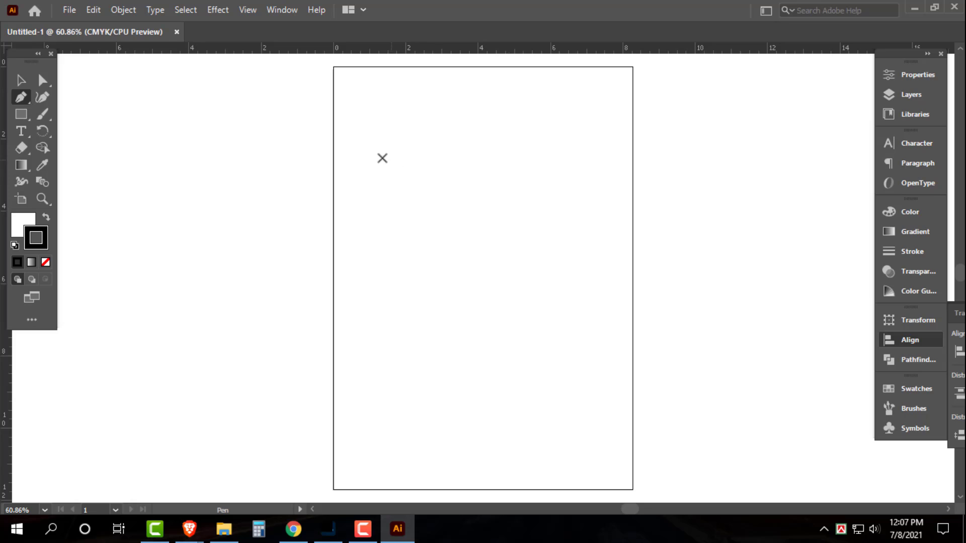
pyautogui.click(377, 146)
pyautogui.keyDown('shift'); pyautogui.click(399, 405); pyautogui.keyUp('shift')
pyautogui.press('v')
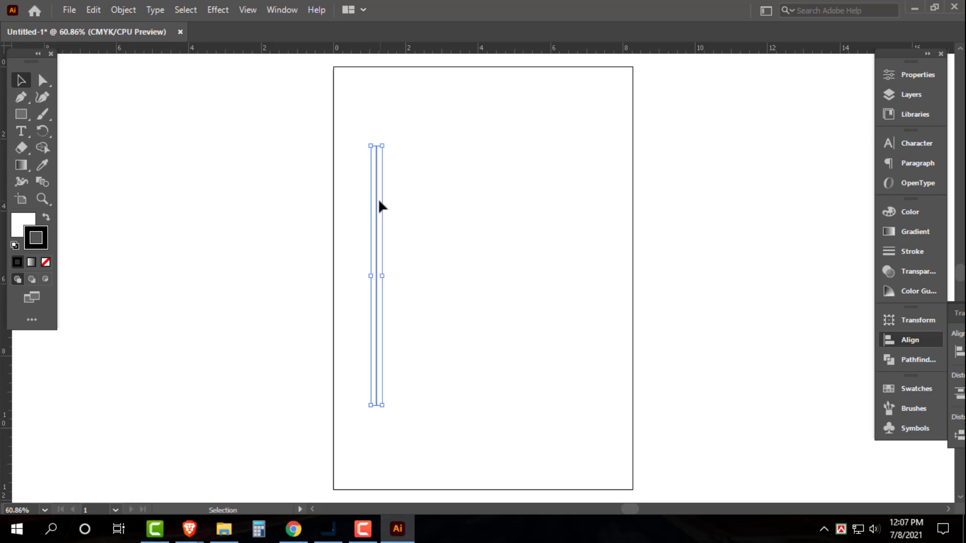
# - Duplicate the line into eleven evenly spaced vertical lines and select them all
pyautogui.moveTo(379, 201); pyautogui.dragTo(402, 226)
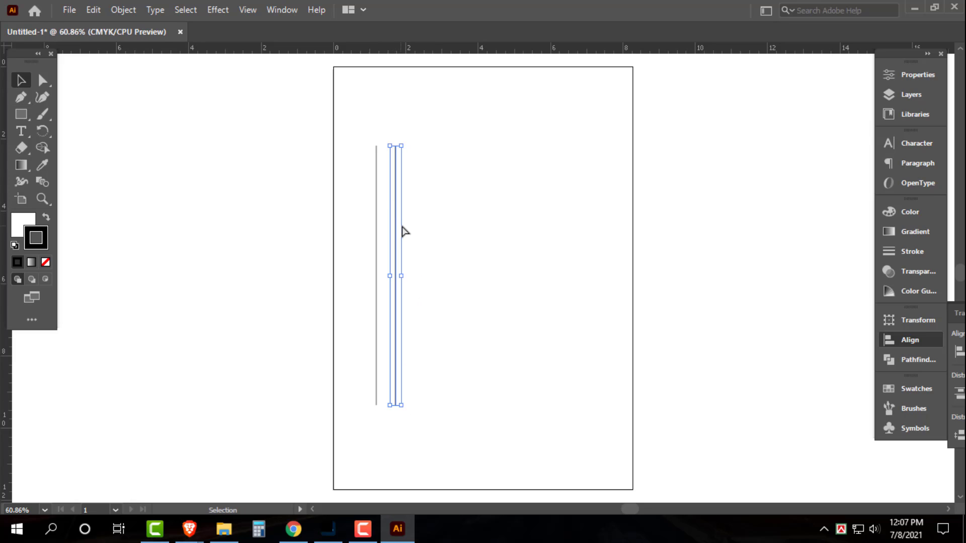
pyautogui.hotkey('ctrl', 'd')
pyautogui.hotkey('ctrl', 'd')
pyautogui.hotkey('ctrl', 'd')
pyautogui.hotkey('ctrl', 'd')
pyautogui.hotkey('ctrl', 'd')
pyautogui.hotkey('ctrl', 'd')
pyautogui.hotkey('ctrl', 'd')
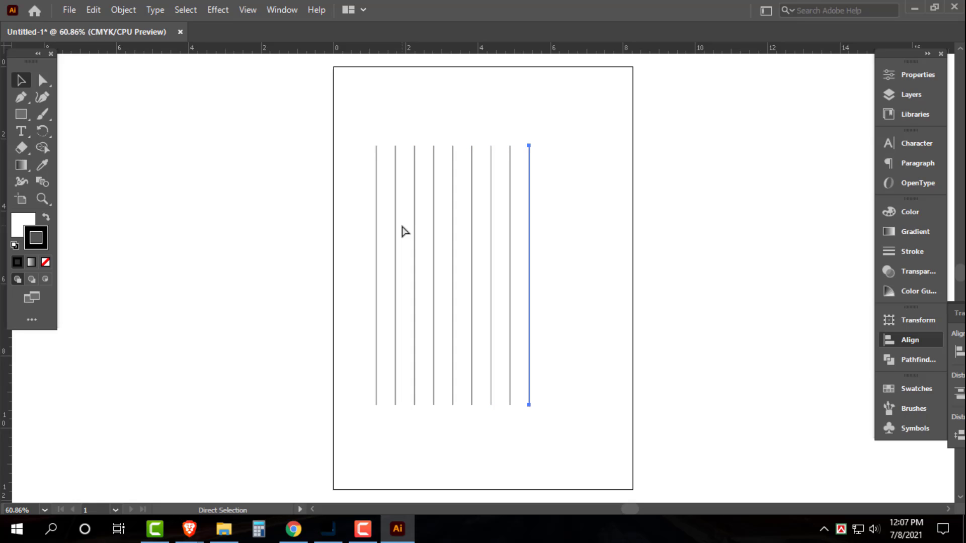
pyautogui.hotkey('ctrl', 'd')
pyautogui.hotkey('ctrl', 'd')
pyautogui.hotkey('ctrl', 'a')
pyautogui.hotkey('shift', 'Right')
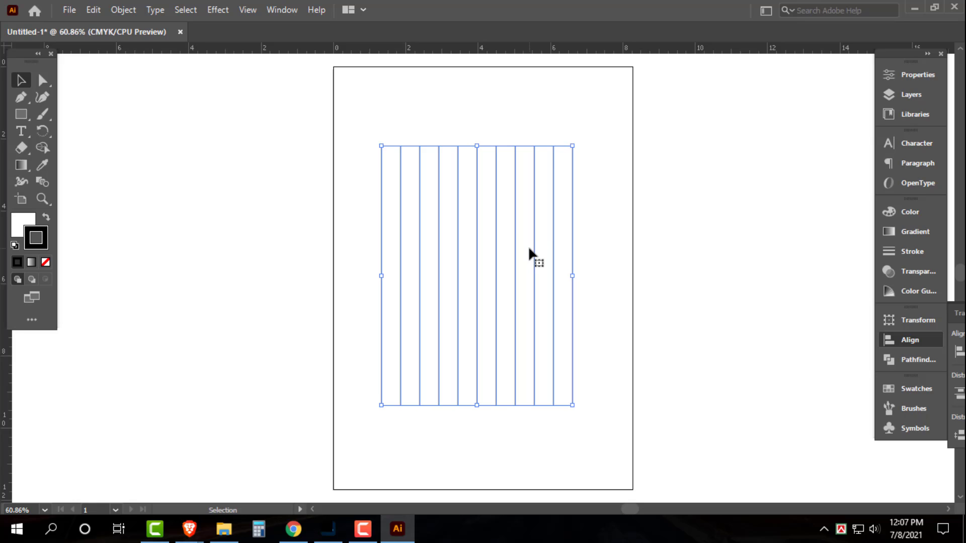
pyautogui.click(21, 130)
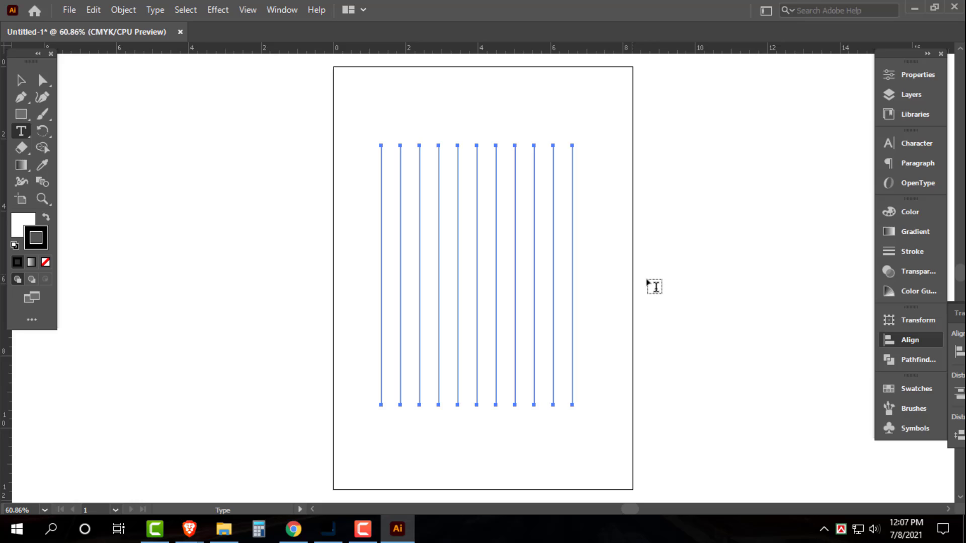
# - Add a large text label reading '11 Line' beside the lines
pyautogui.click(635, 254)
pyautogui.press('Escape')
pyautogui.hotkey('ctrl', 'shift', '.')
pyautogui.hotkey('ctrl', 'shift', '.')
pyautogui.hotkey('ctrl', 'shift', '.')
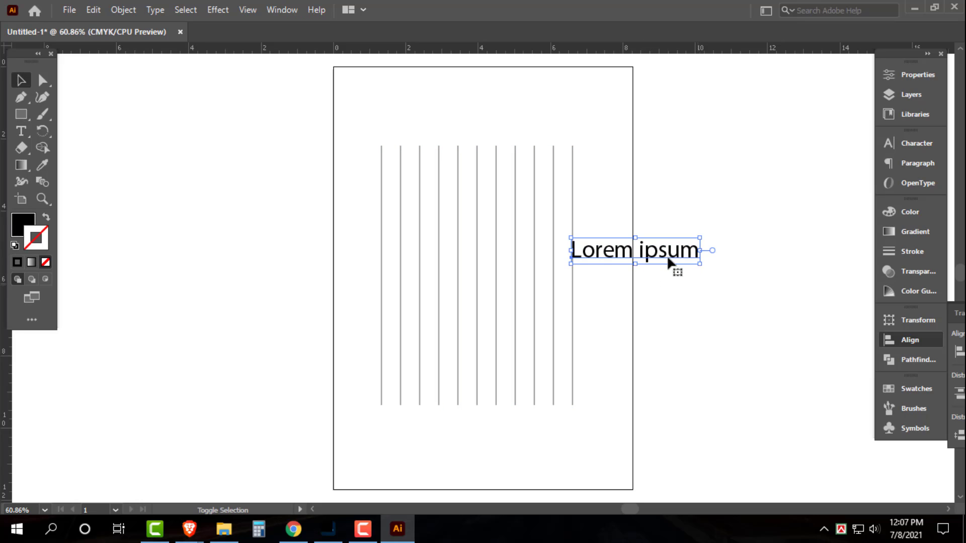
pyautogui.hotkey('ctrl', 'shift', 'a')
pyautogui.write('11')
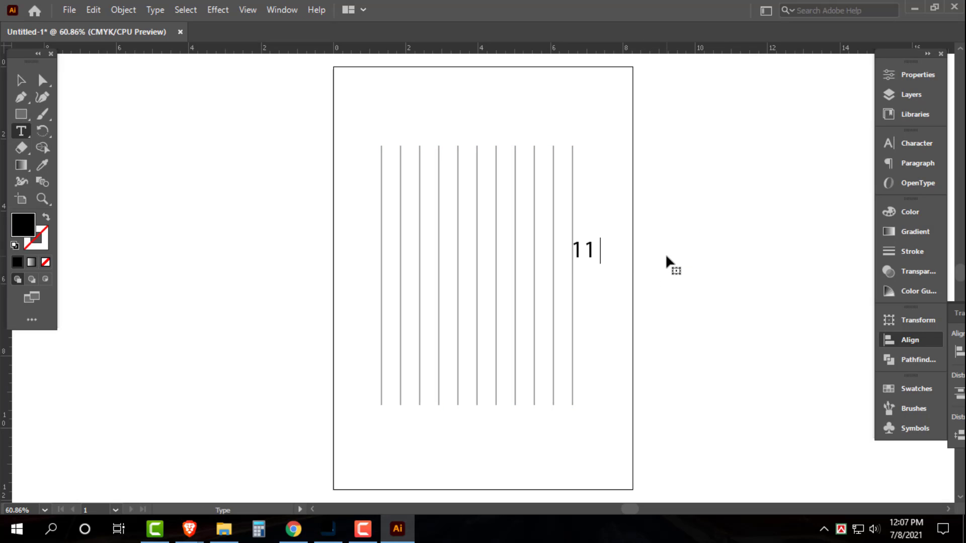
pyautogui.write(' Pcs')
pyautogui.hotkey('ctrl', 'shift', 'Left')
pyautogui.write('Line')
pyautogui.press('Escape')
pyautogui.hotkey('ctrl', 'shift', '.')
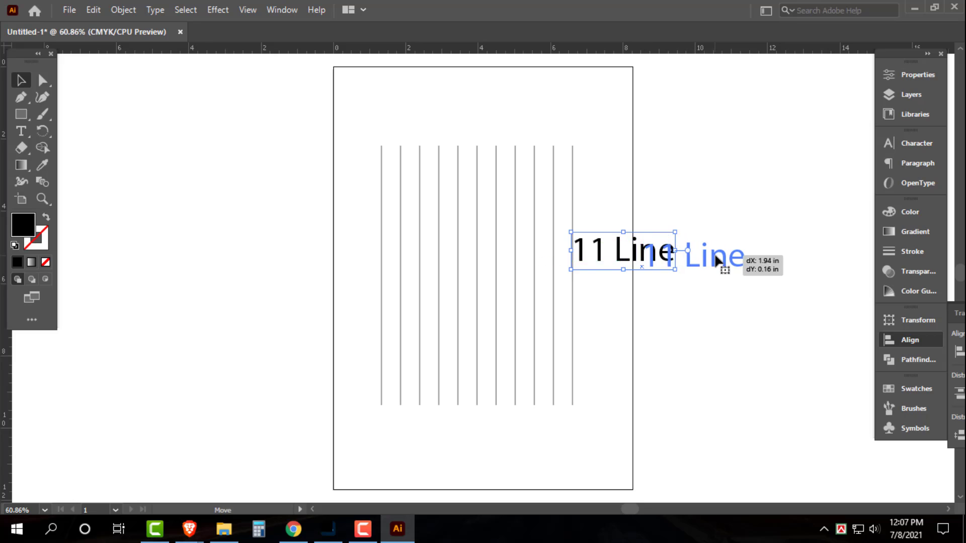
# - Move the '11 Line' label to the right of the artboard, then reselect the eleven lines
pyautogui.click(825, 293)
pyautogui.moveTo(648, 250)
pyautogui.mouseDown()
pyautogui.moveTo(721, 256)
pyautogui.moveTo(711, 279)
pyautogui.mouseUp()
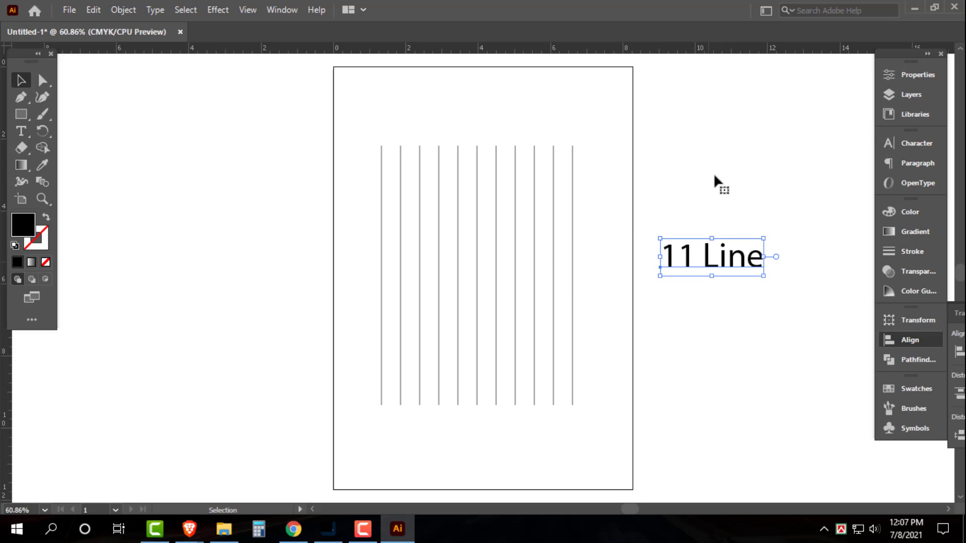
pyautogui.click(288, 132)
pyautogui.moveTo(306, 114); pyautogui.dragTo(630, 221)
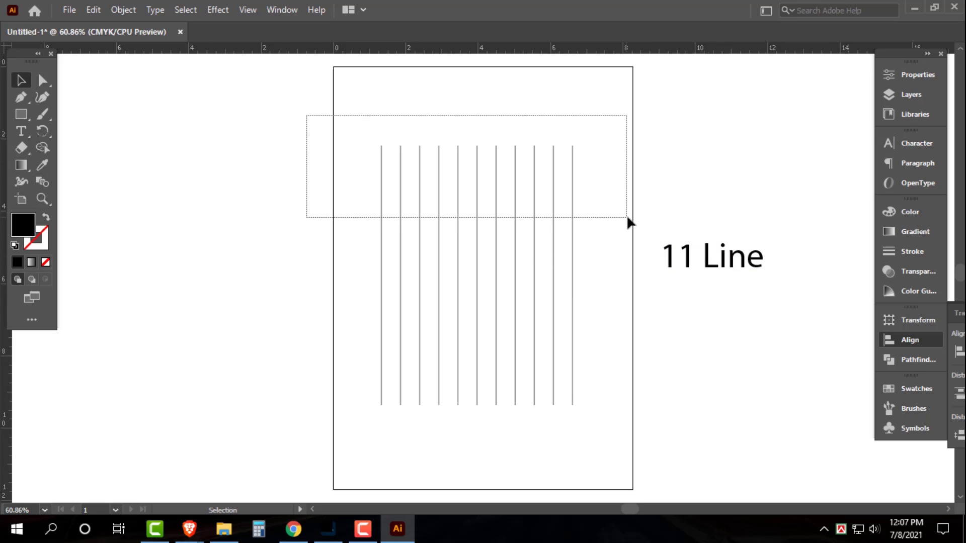
# - Remove the fill from the lines and paste a copy in place on top
pyautogui.click(45, 261)
pyautogui.click(93, 10)
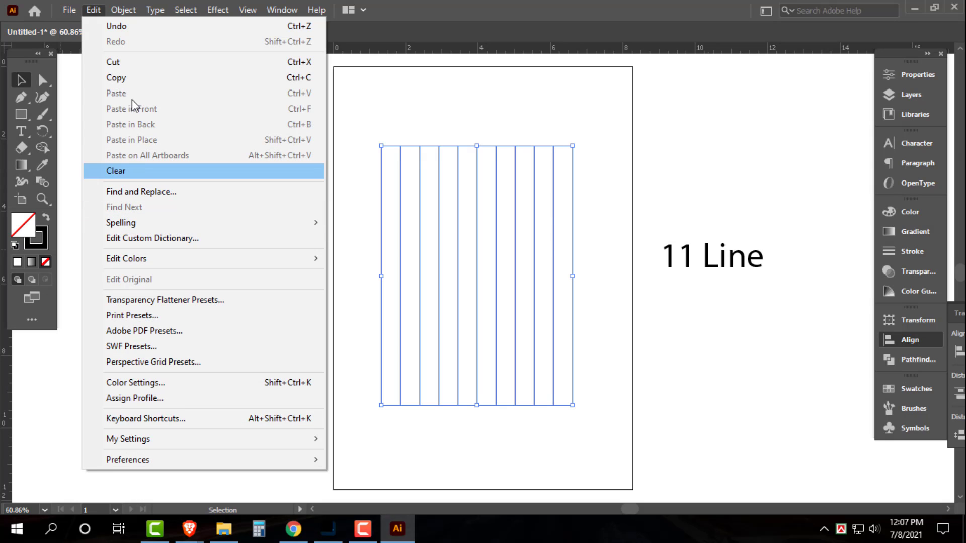
pyautogui.click(135, 78)
pyautogui.click(95, 9)
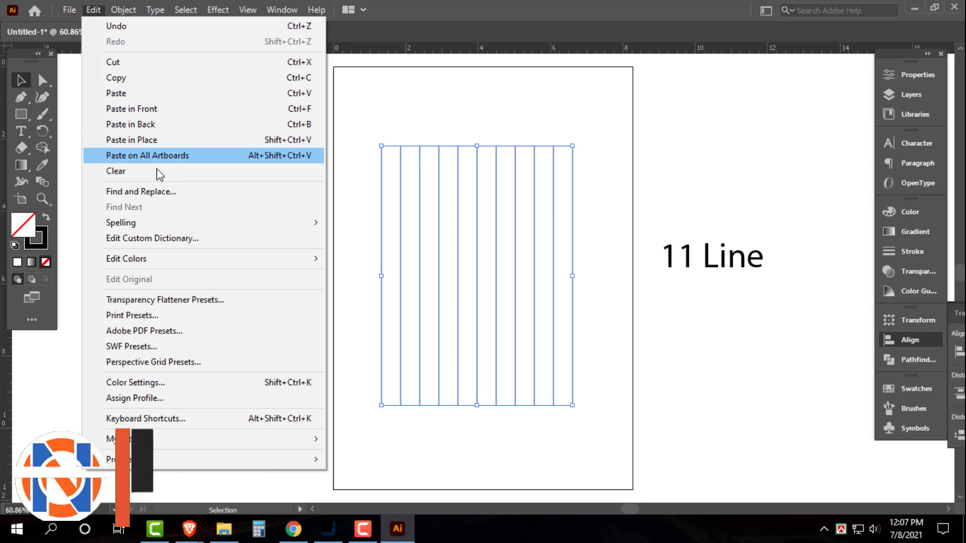
pyautogui.click(156, 138)
# - Rotate the pasted copy by -60° and paste another copy of the rotated lines in place
pyautogui.click(51, 129)
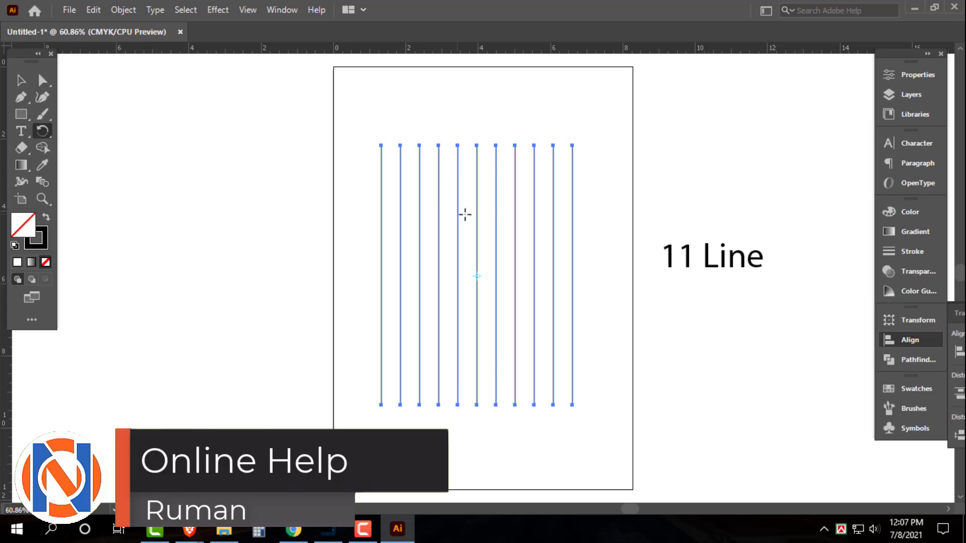
pyautogui.press('Return')
pyautogui.write('-60')
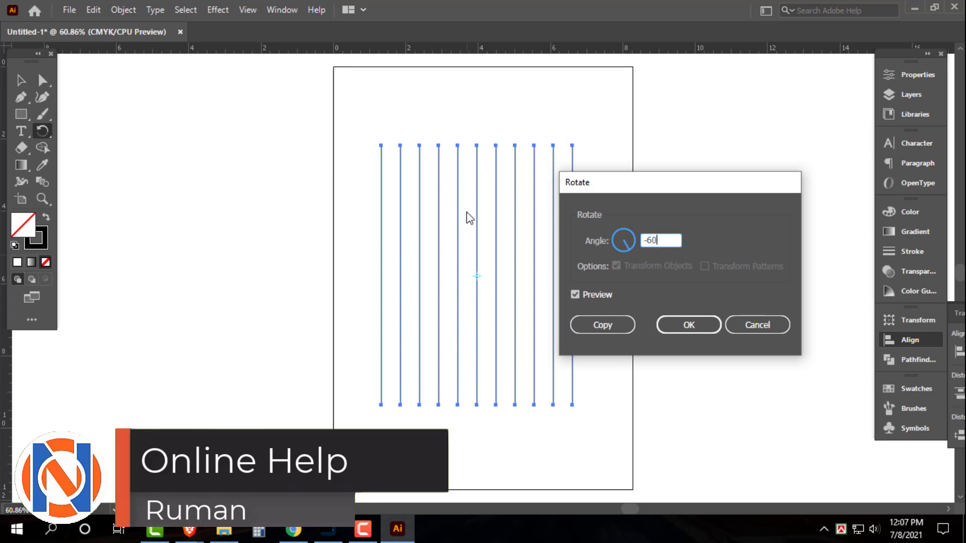
pyautogui.press('Return')
pyautogui.click(21, 80)
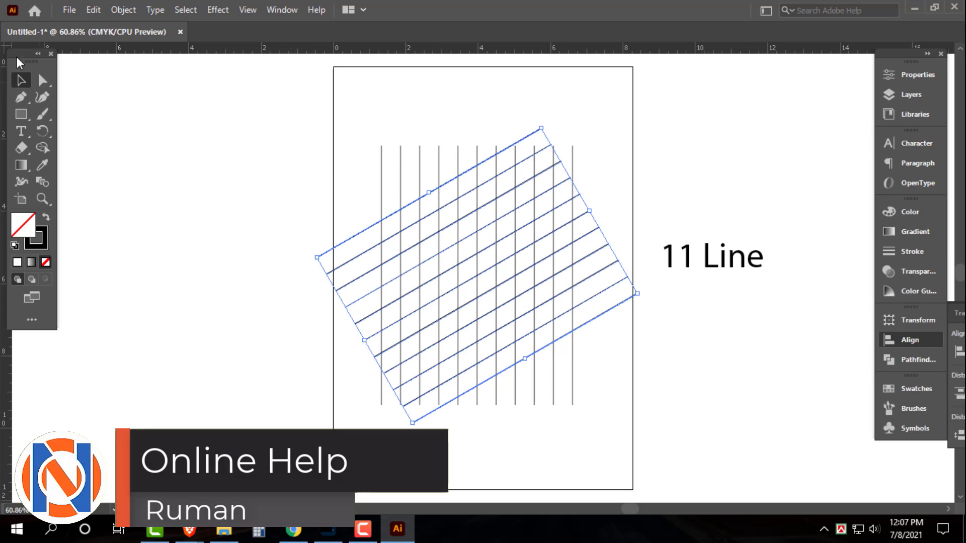
pyautogui.click(91, 14)
pyautogui.click(96, 11)
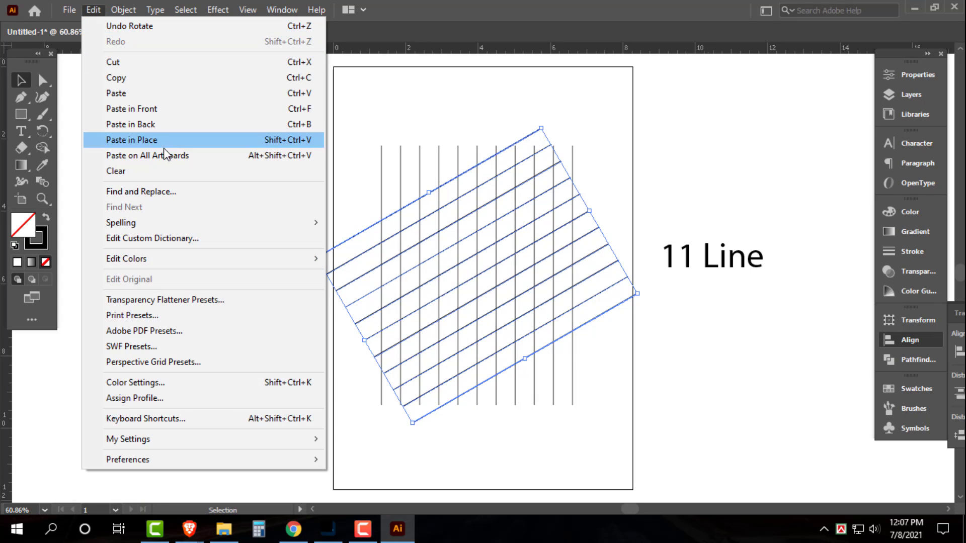
pyautogui.click(152, 141)
# - Reflect the pasted diagonal copy across the vertical axis, then select everything and zoom to 100%
pyautogui.moveTo(47, 133); pyautogui.dragTo(79, 164)
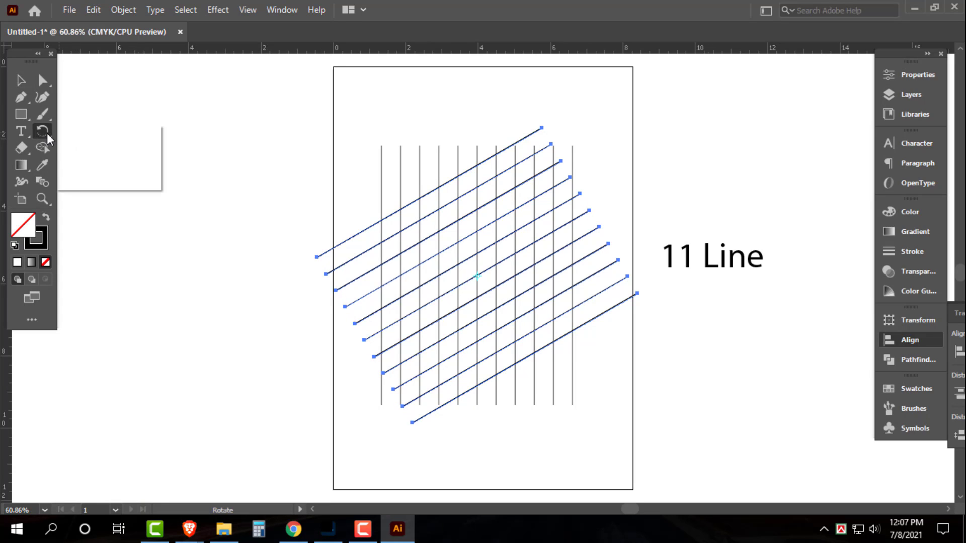
pyautogui.press('Return')
pyautogui.click(399, 352)
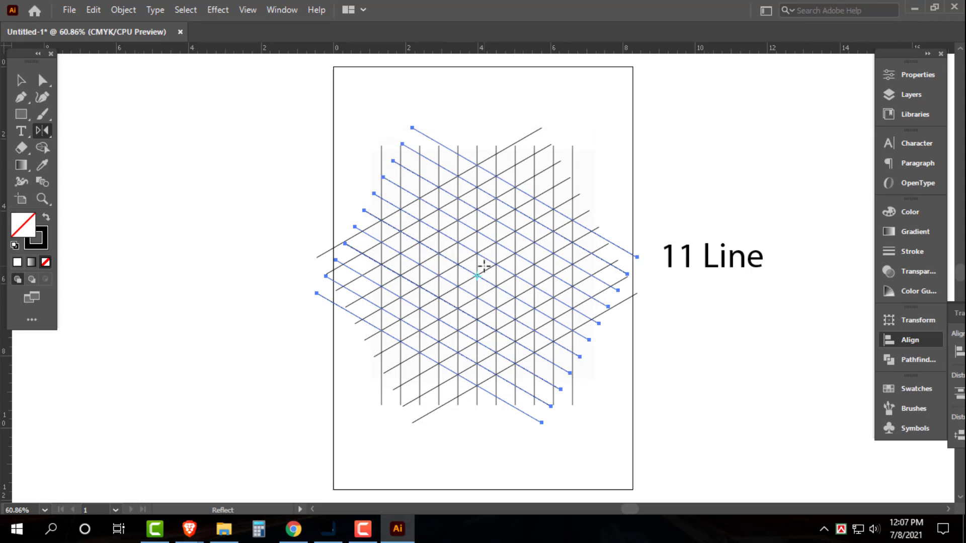
pyautogui.press('v')
pyautogui.click(671, 159)
pyautogui.hotkey('ctrl', 'a')
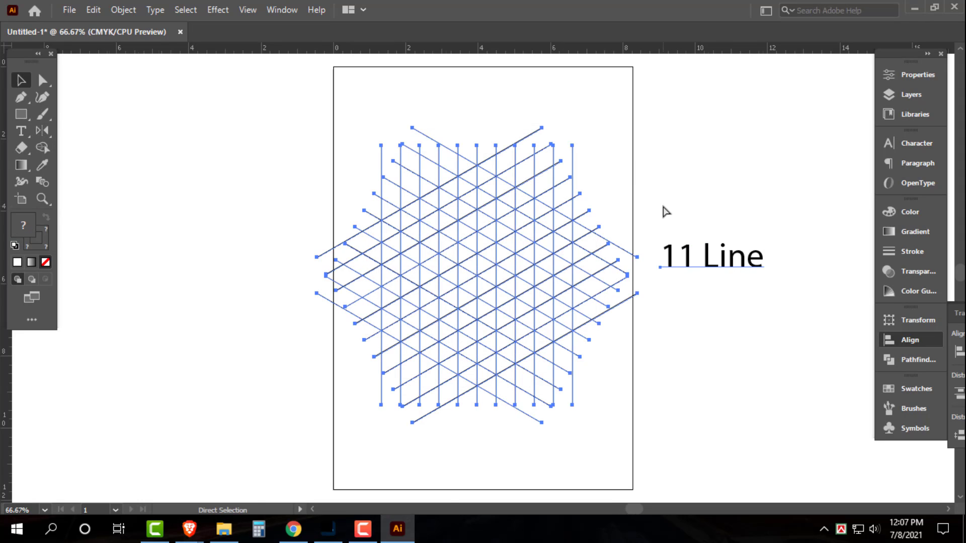
pyautogui.hotkey('ctrl', '+')
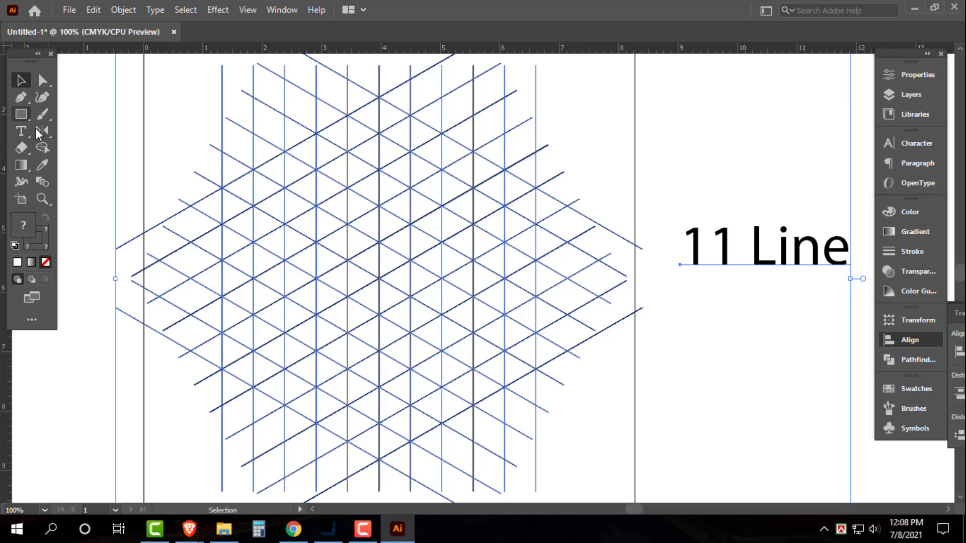
# - With Shape Builder, merge a diagonal band of grid cells from the left edge downward
pyautogui.click(46, 149)
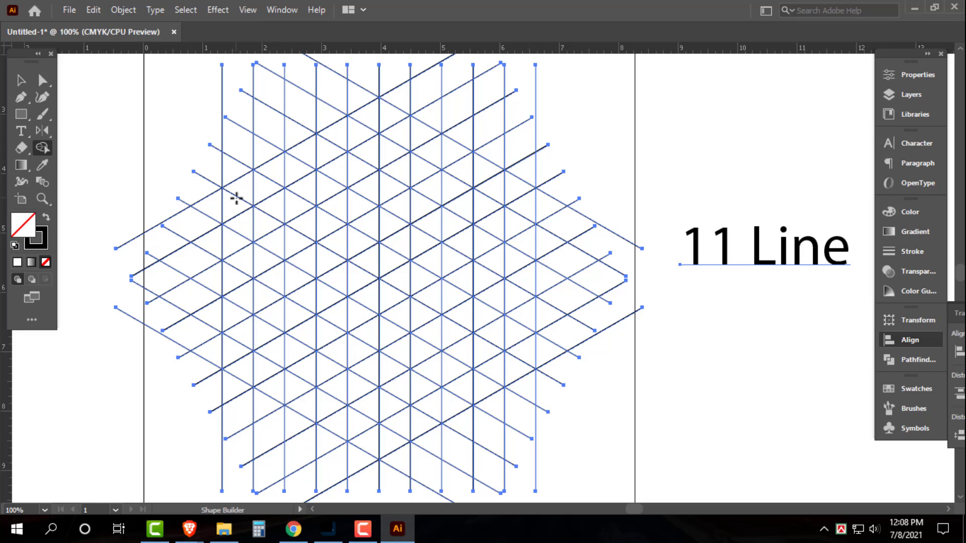
pyautogui.moveTo(240, 189)
pyautogui.mouseDown()
pyautogui.moveTo(377, 107)
pyautogui.moveTo(527, 204)
pyautogui.mouseUp()
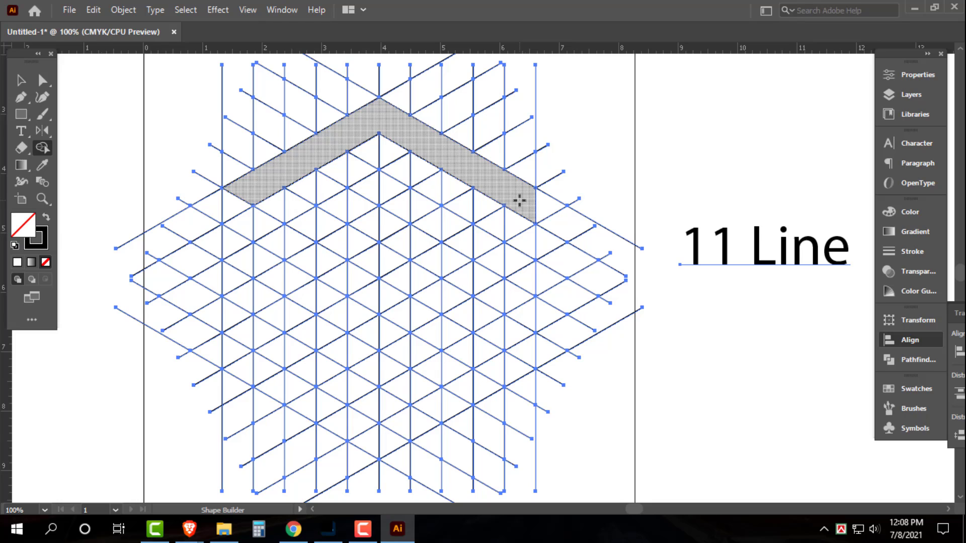
pyautogui.keyDown('alt'); pyautogui.click(519, 201); pyautogui.keyUp('alt')
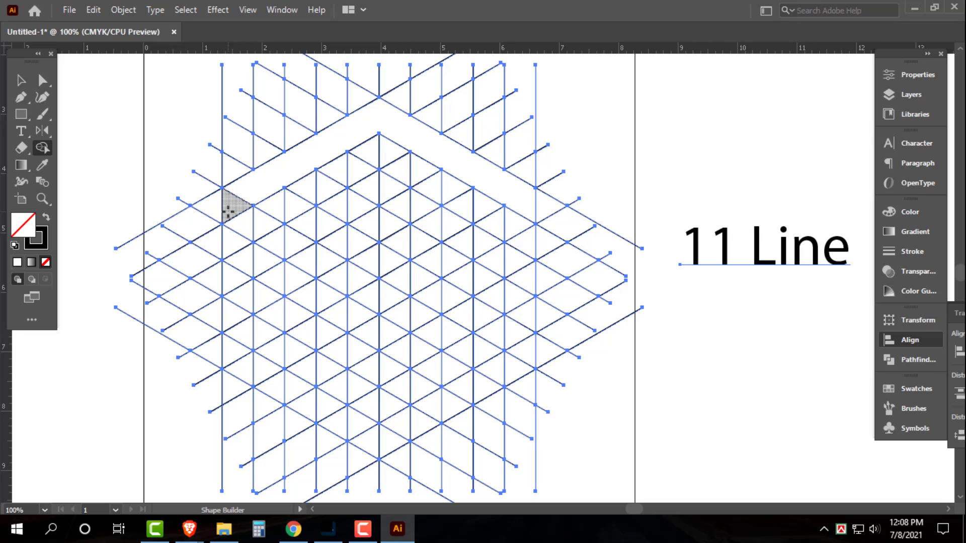
pyautogui.moveTo(228, 212); pyautogui.dragTo(487, 366)
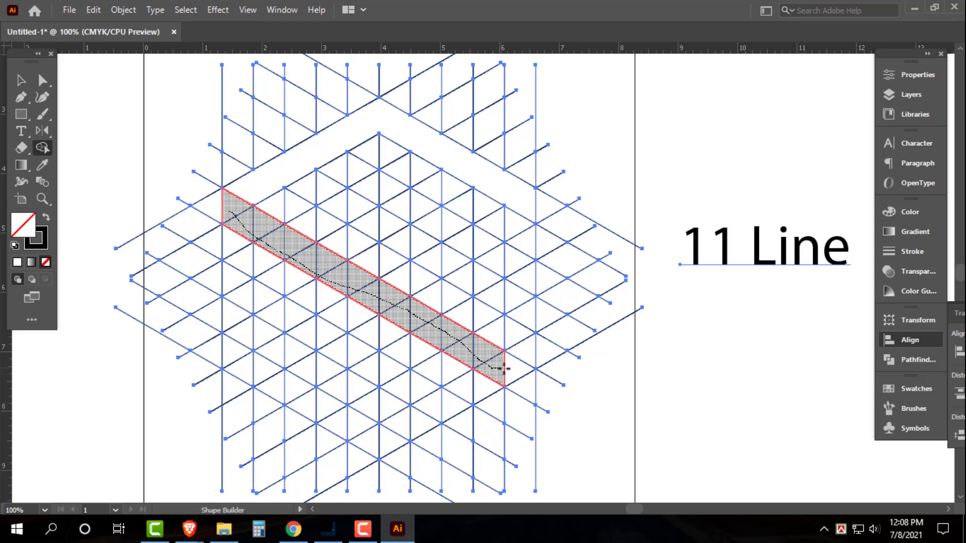
pyautogui.moveTo(503, 369); pyautogui.dragTo(502, 373)
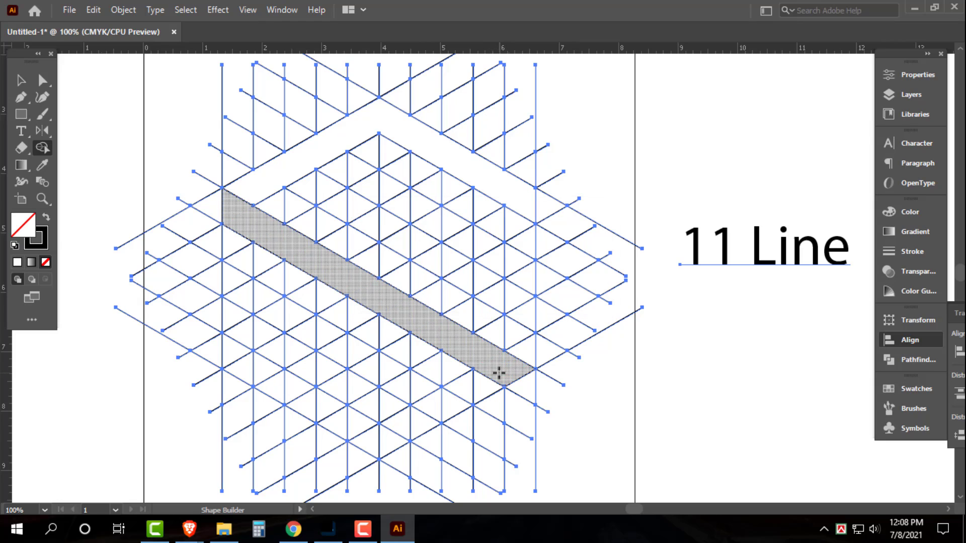
# - Join the left column cells to the diagonal strip and extend the shape along the lower band
pyautogui.moveTo(227, 215)
pyautogui.mouseDown()
pyautogui.moveTo(243, 345)
pyautogui.moveTo(236, 366)
pyautogui.mouseUp()
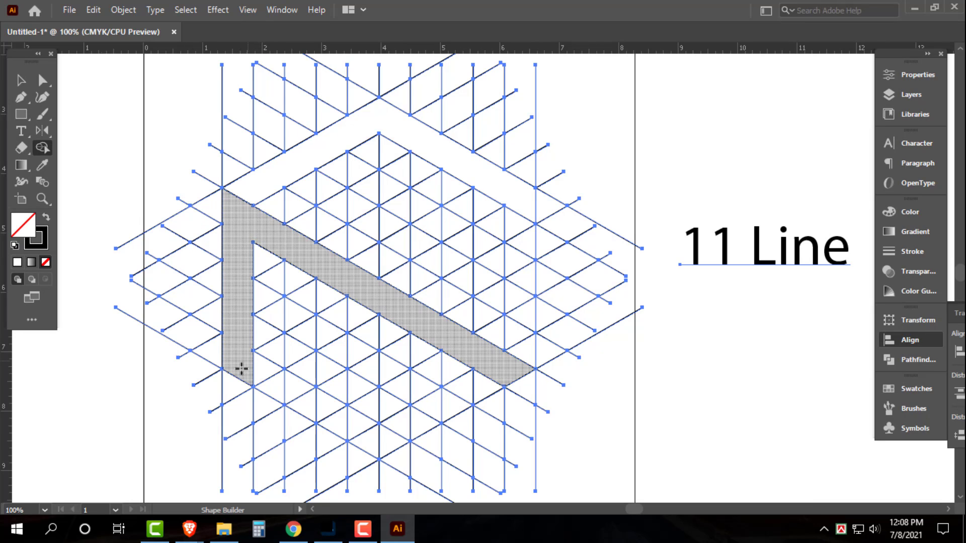
pyautogui.hotkey('ctrl', 'z')
pyautogui.moveTo(247, 220); pyautogui.dragTo(235, 257)
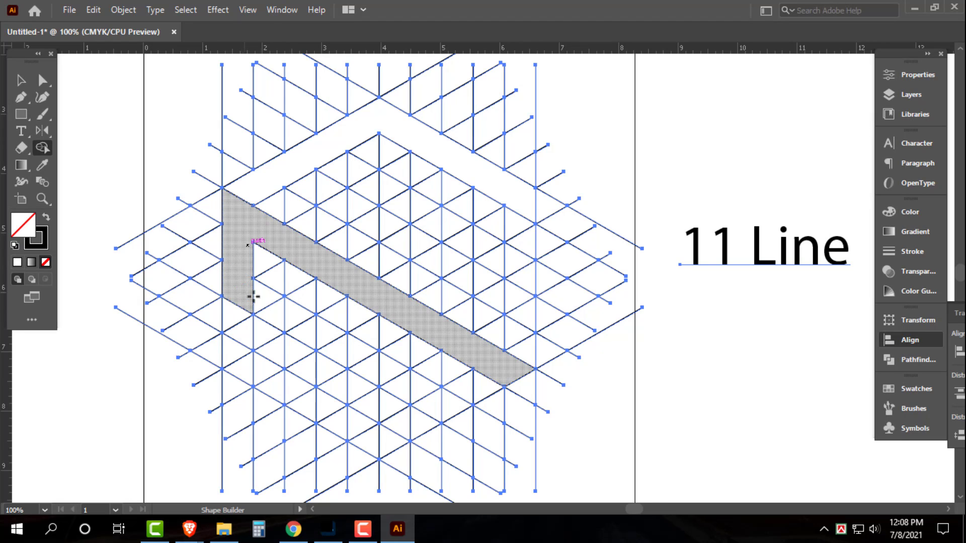
pyautogui.moveTo(247, 293)
pyautogui.mouseDown()
pyautogui.moveTo(334, 332)
pyautogui.moveTo(425, 399)
pyautogui.mouseUp()
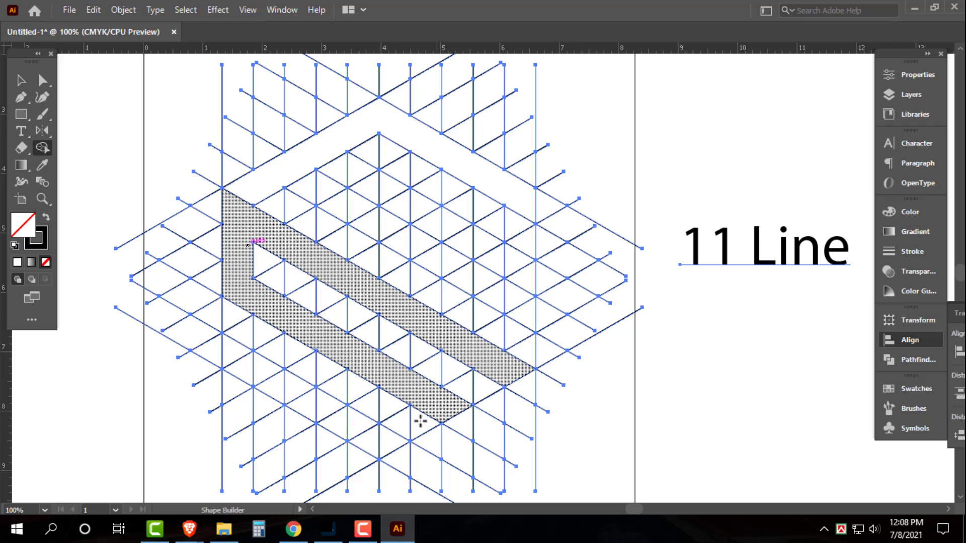
pyautogui.moveTo(421, 421)
pyautogui.mouseDown()
pyautogui.moveTo(384, 447)
pyautogui.moveTo(233, 356)
pyautogui.mouseUp()
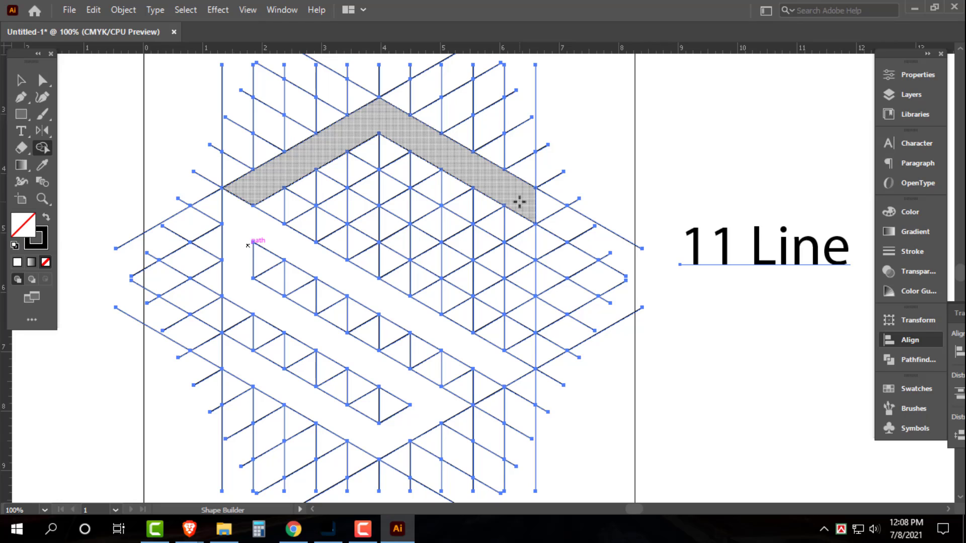
# - Merge the top chevron, the right-column cells, a triangle cell and the inner diagonal band into one shape
pyautogui.moveTo(520, 201); pyautogui.dragTo(528, 253)
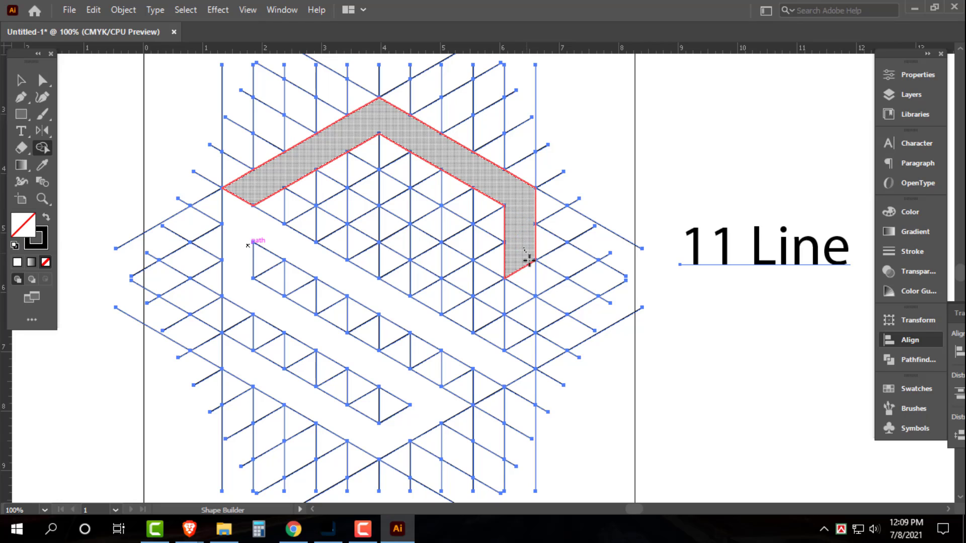
pyautogui.moveTo(523, 247); pyautogui.dragTo(527, 337)
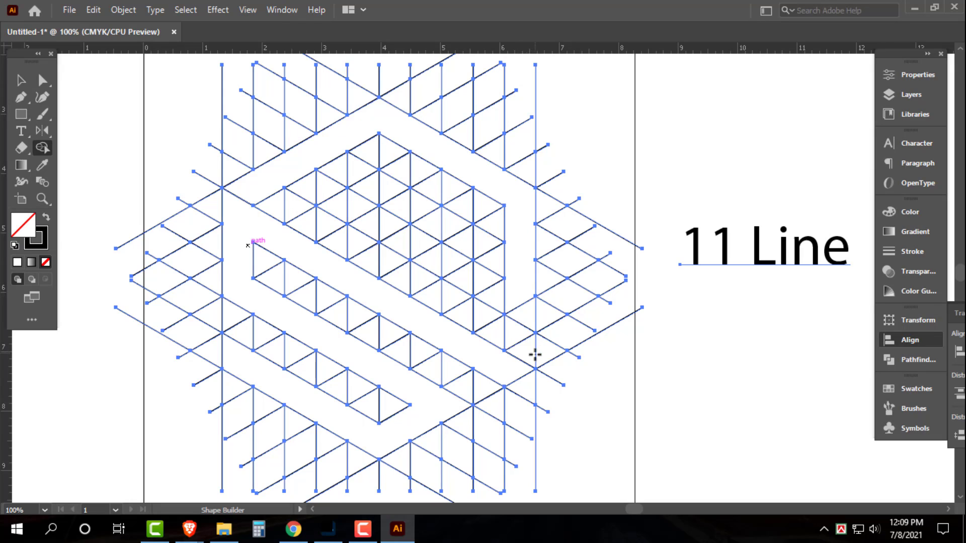
pyautogui.click(524, 350)
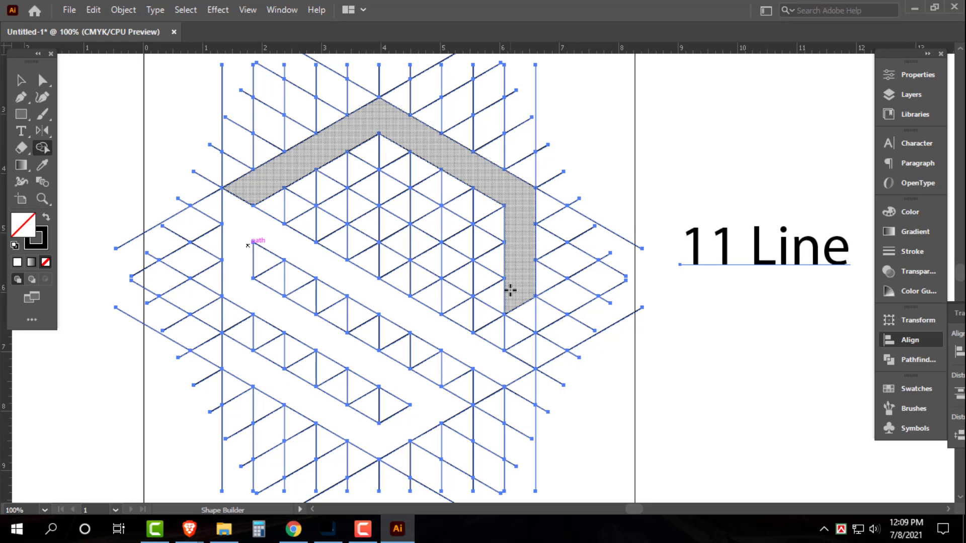
pyautogui.moveTo(510, 290); pyautogui.dragTo(499, 299)
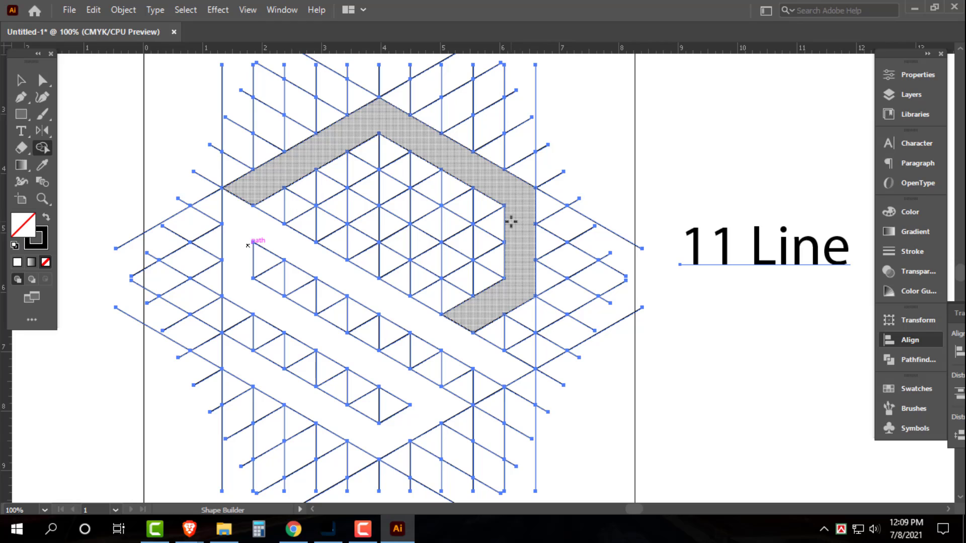
pyautogui.moveTo(510, 222); pyautogui.dragTo(462, 259)
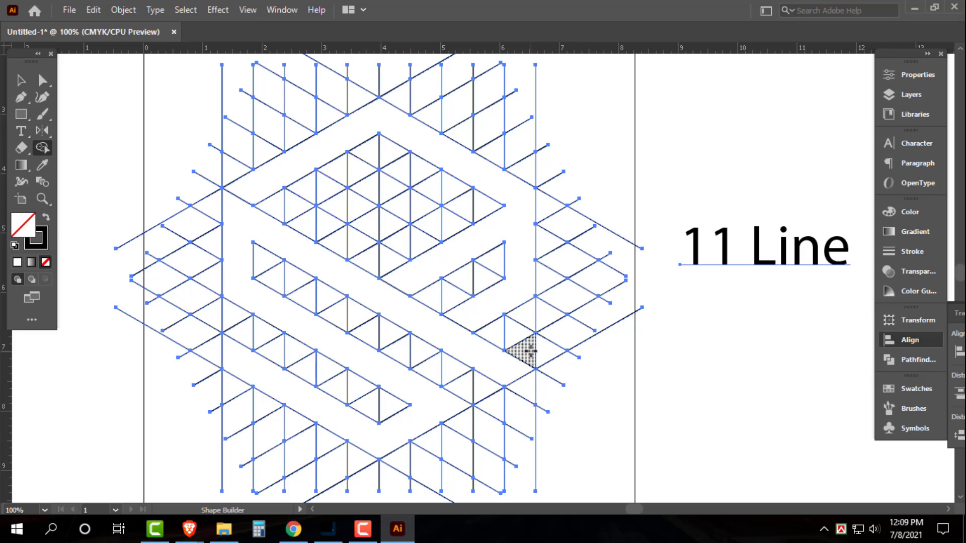
# - Delete the '11 Line' text and give all S shapes a solid black fill with no stroke
pyautogui.press('v')
pyautogui.click(770, 342)
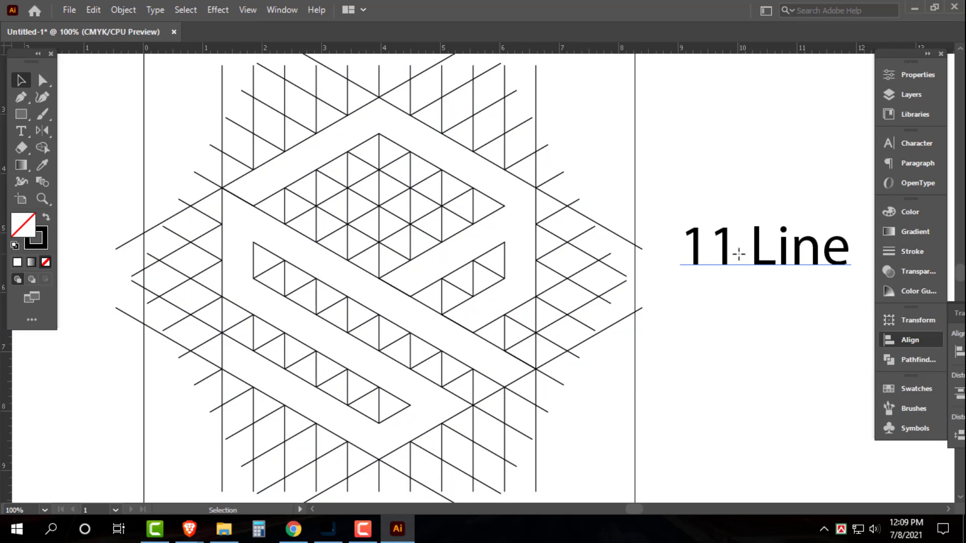
pyautogui.click(739, 254)
pyautogui.press('Delete')
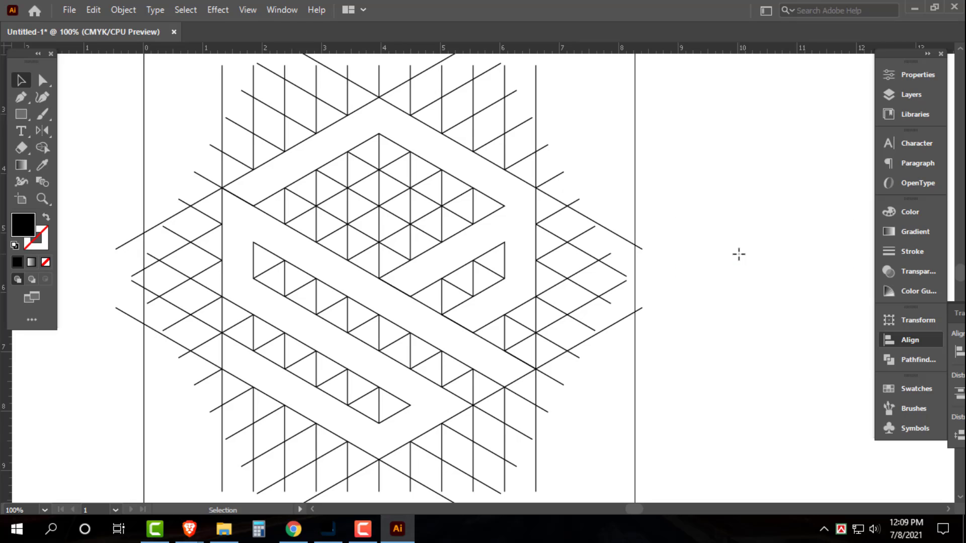
pyautogui.hotkey('ctrl', 'a')
pyautogui.click(46, 218)
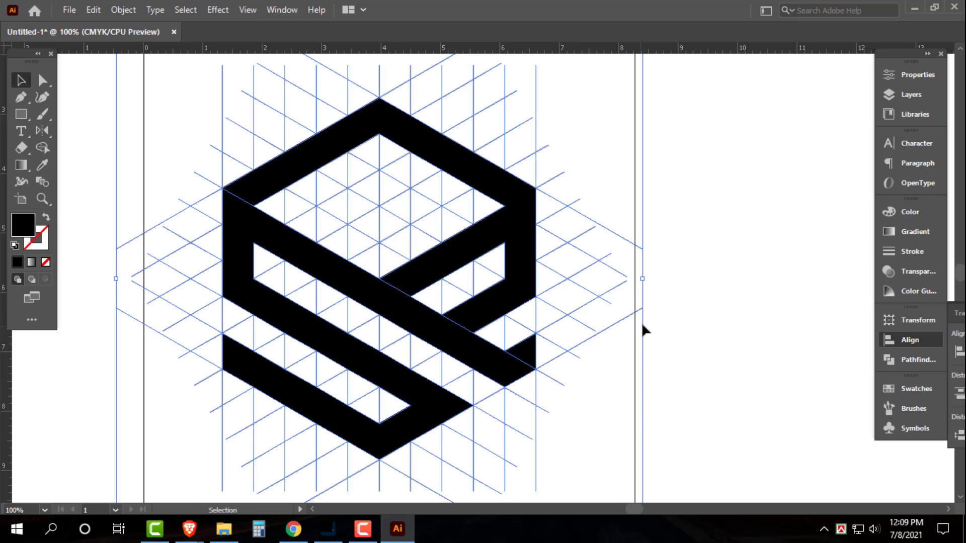
# - Select the upper shapes of the S and bring up the Color panel
pyautogui.click(689, 315)
pyautogui.click(520, 349)
pyautogui.click(459, 354)
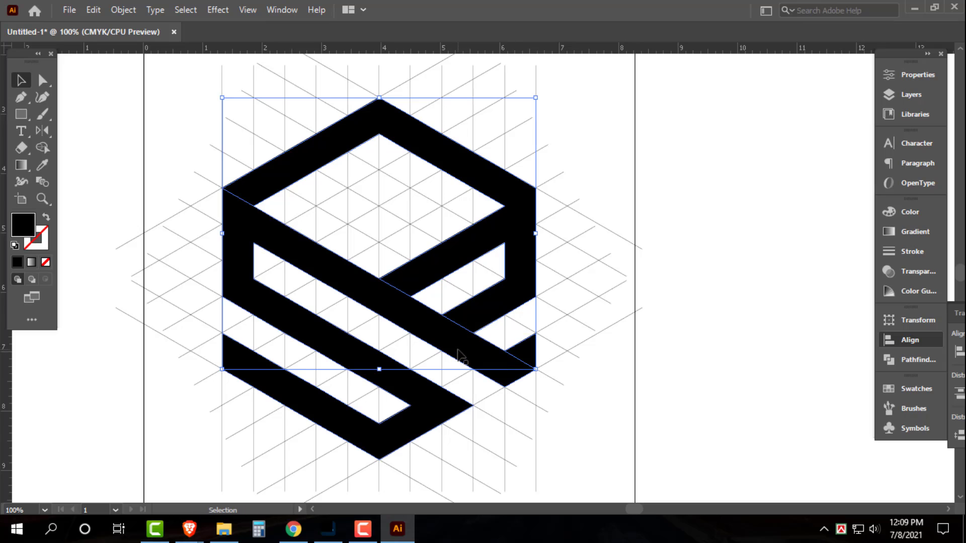
pyautogui.click(909, 212)
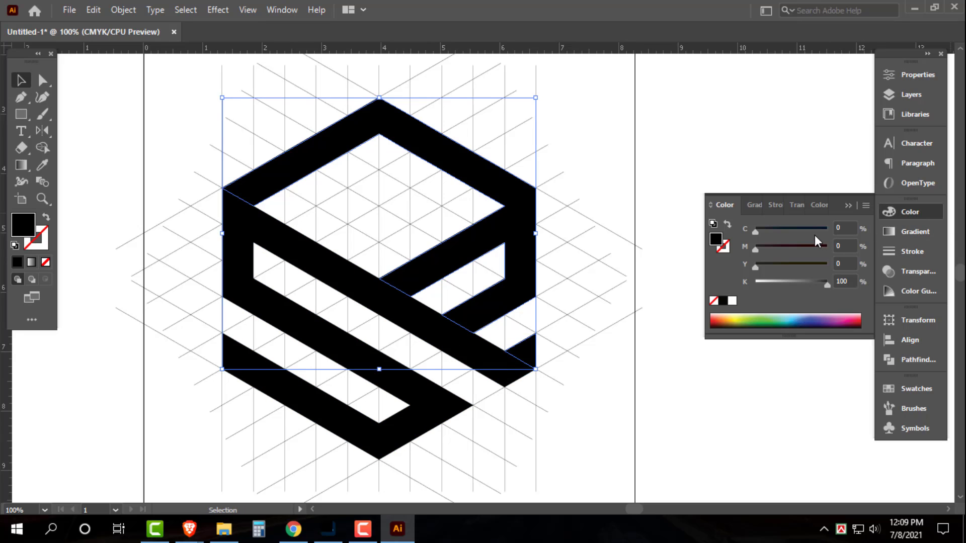
# - Colour the upper S shapes cyan with C 100 and K 0
pyautogui.moveTo(816, 231); pyautogui.dragTo(830, 230)
pyautogui.moveTo(827, 282); pyautogui.dragTo(754, 283)
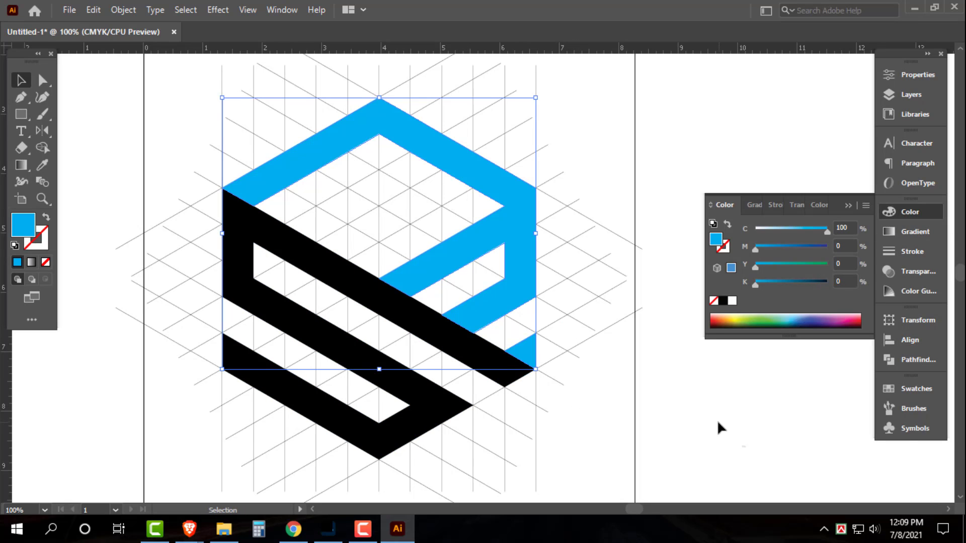
pyautogui.click(431, 405)
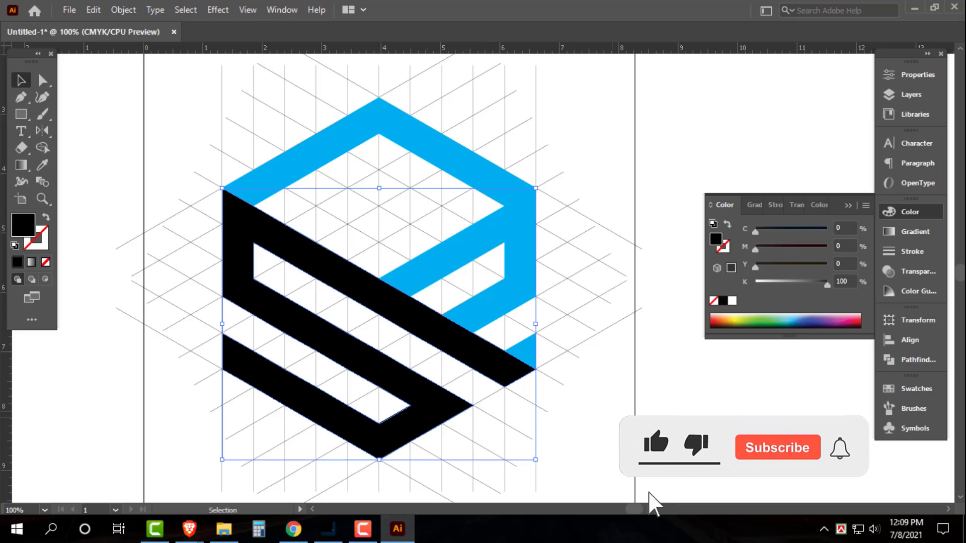
pyautogui.hotkey('ctrl', 'shift', 'a')
# - Scale the whole logo and grid down proportionally and move it near the artboard top
pyautogui.hotkey('ctrl', '-')
pyautogui.hotkey('ctrl', '-')
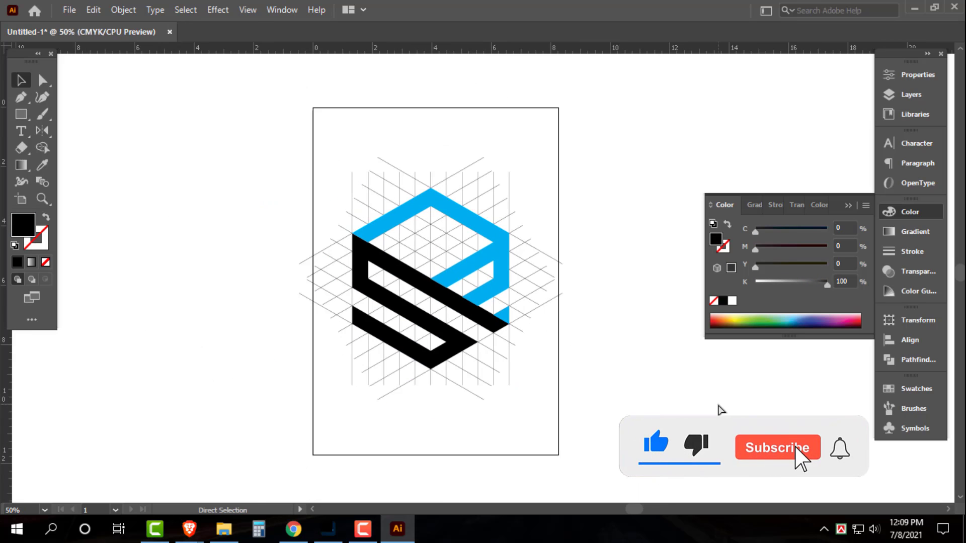
pyautogui.hotkey('ctrl', 'a')
pyautogui.moveTo(431, 401); pyautogui.dragTo(431, 270)
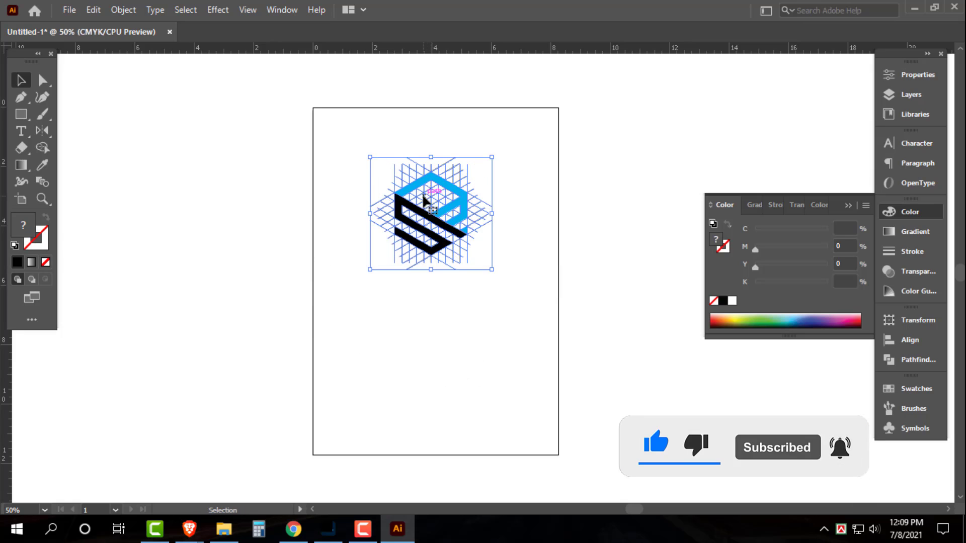
pyautogui.moveTo(424, 200); pyautogui.dragTo(424, 170)
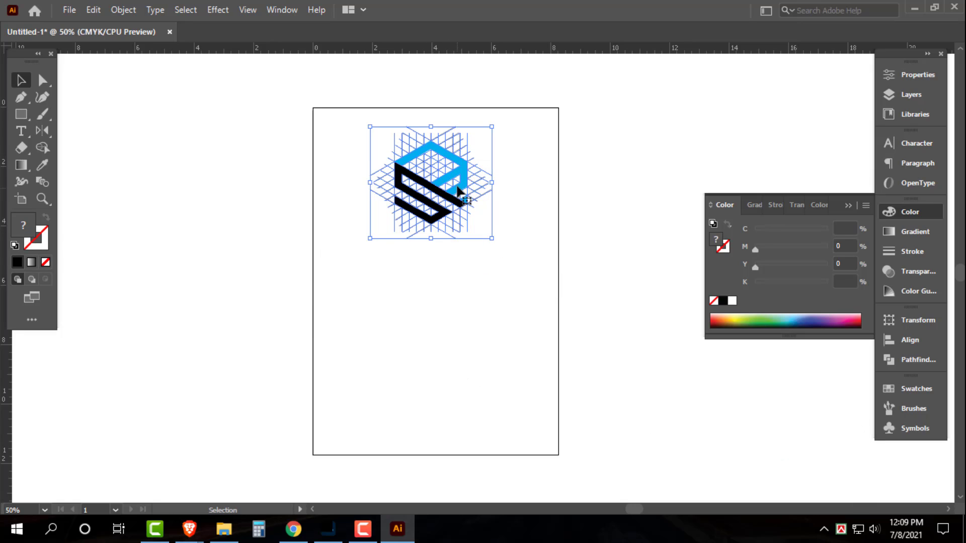
pyautogui.click(481, 251)
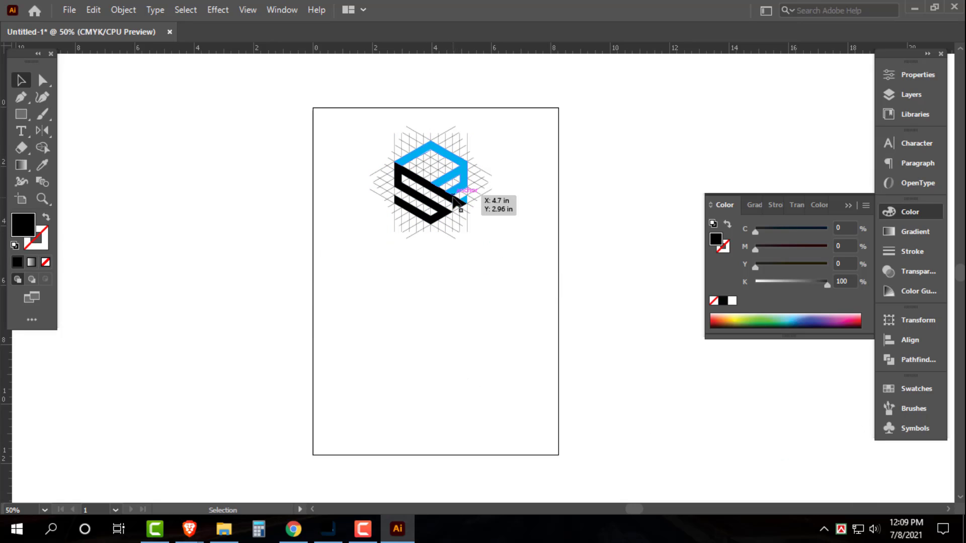
# - Draw a black rectangle over the lower artboard half and place a white copy of the logo on it
pyautogui.click(27, 118)
pyautogui.moveTo(558, 455); pyautogui.dragTo(313, 280)
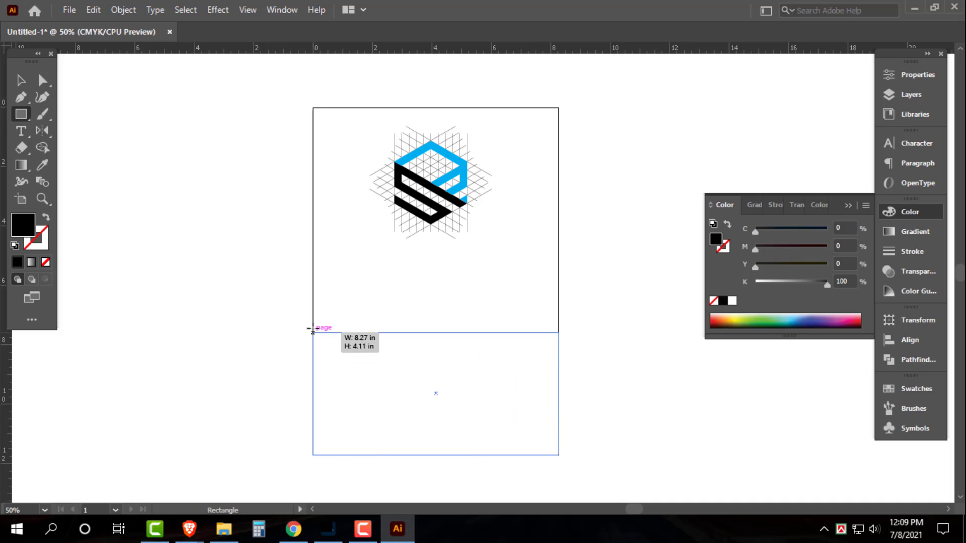
pyautogui.press('v')
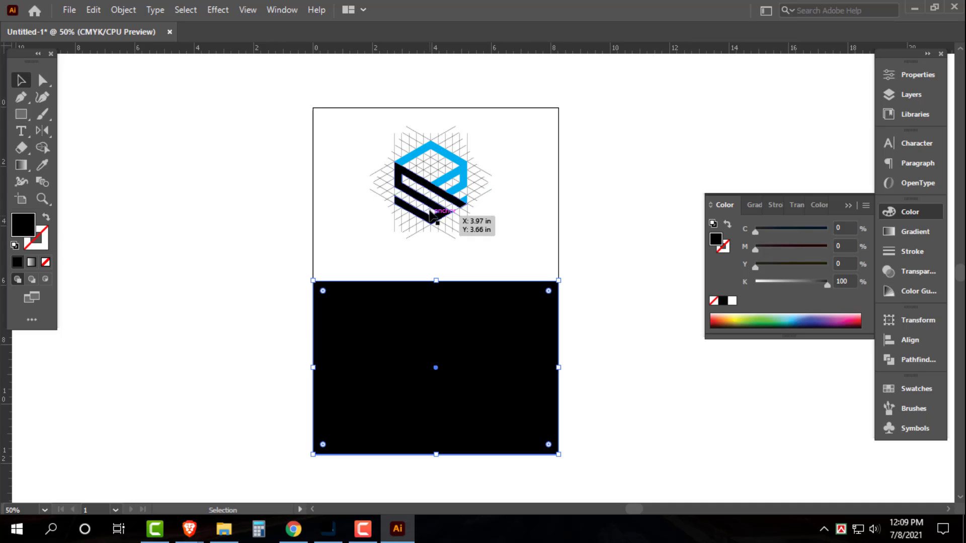
pyautogui.click(449, 172)
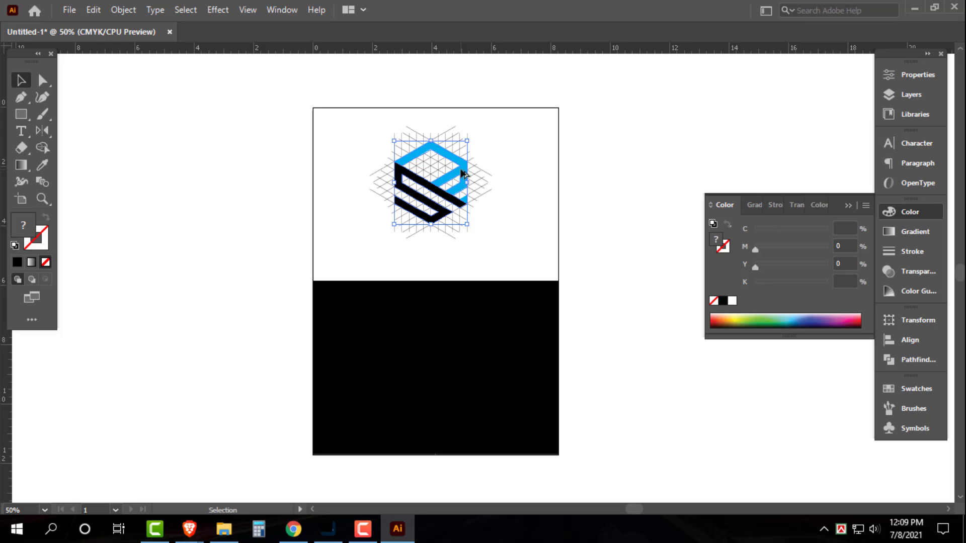
pyautogui.moveTo(461, 176); pyautogui.dragTo(458, 357)
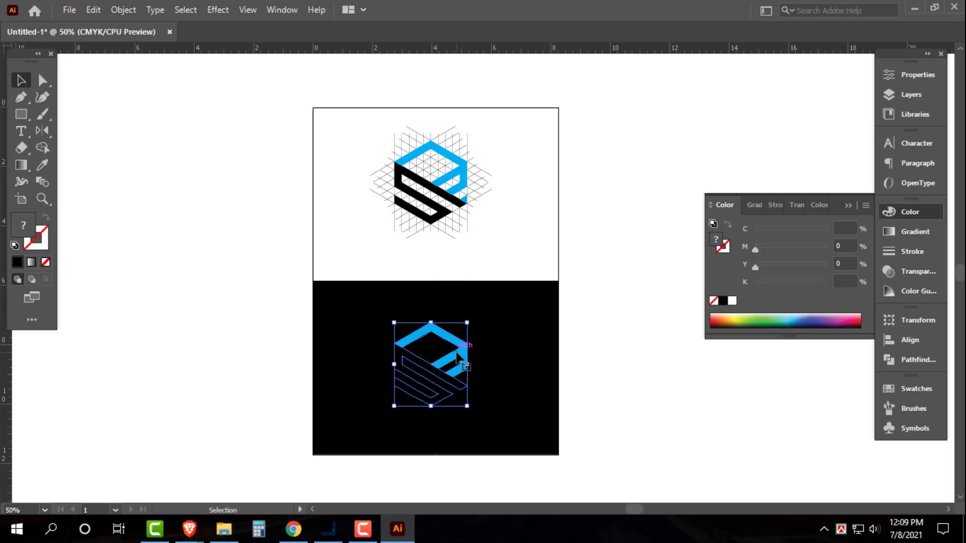
pyautogui.click(732, 301)
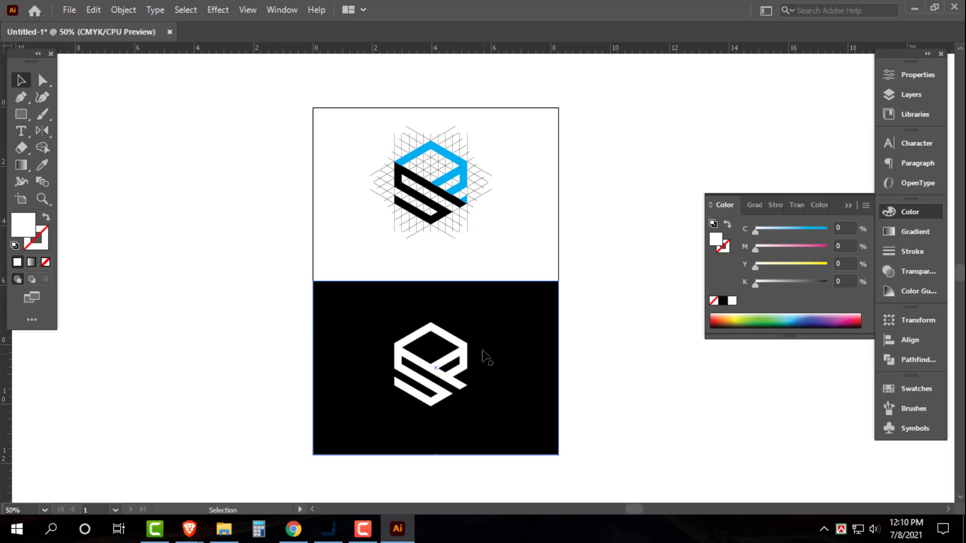
# - Make the copy's top shape orange (C0 M40 Y80 K0) and fit the artboard in the window
pyautogui.click(465, 355)
pyautogui.click(844, 246)
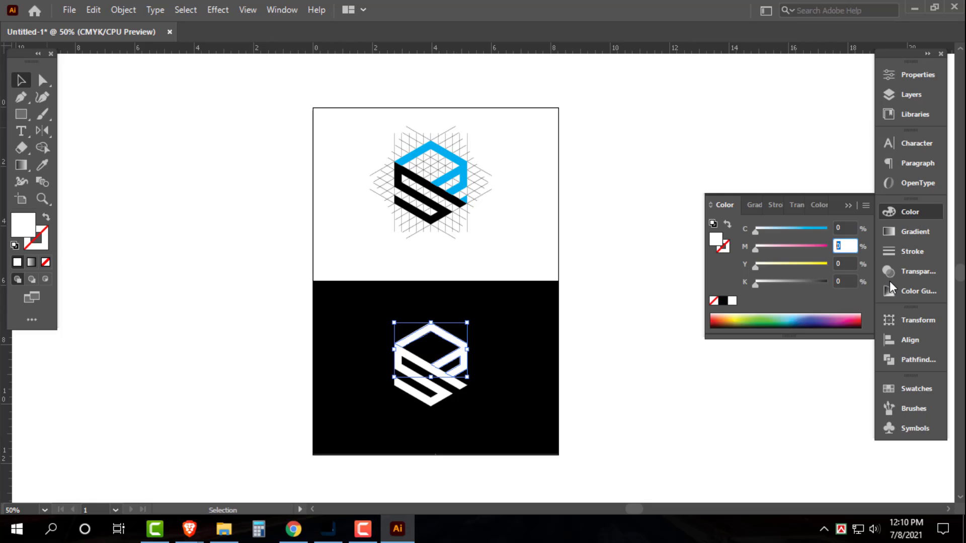
pyautogui.write('4')
pyautogui.write('0')
pyautogui.press('Tab')
pyautogui.write('80')
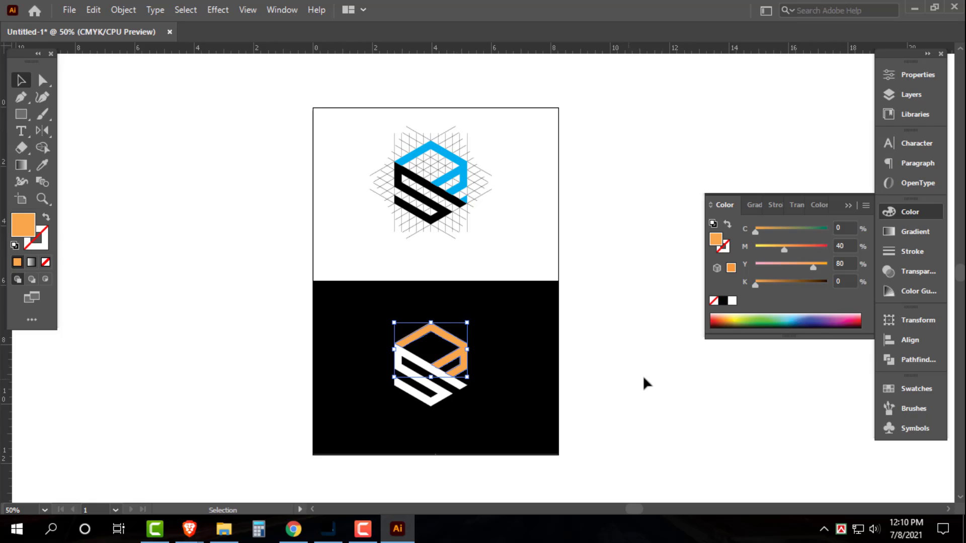
pyautogui.click(641, 375)
pyautogui.click(465, 393)
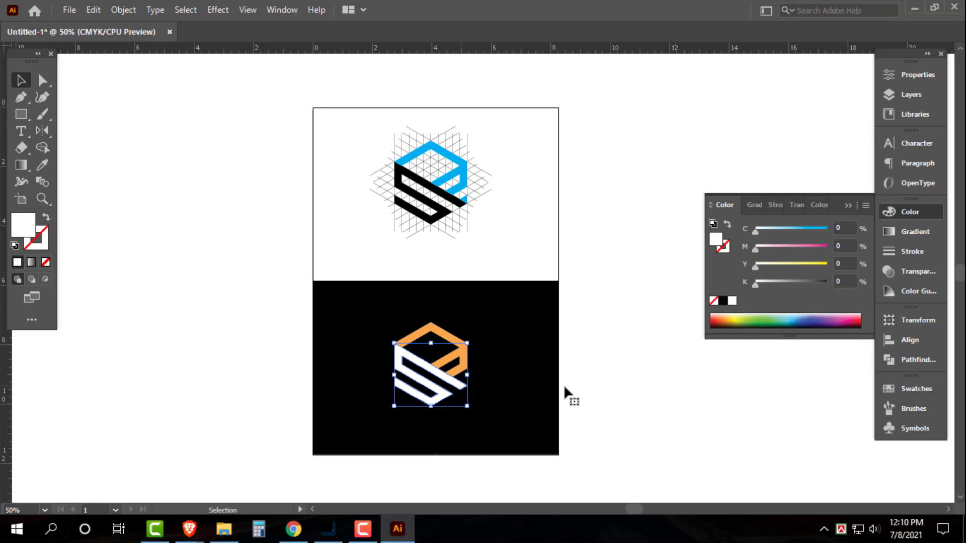
pyautogui.click(622, 413)
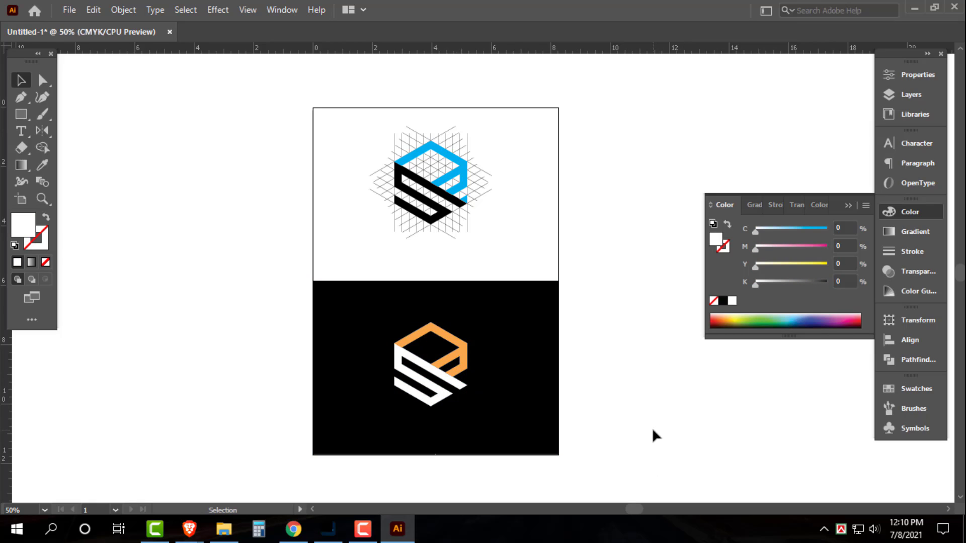
pyautogui.hotkey('ctrl', '0')
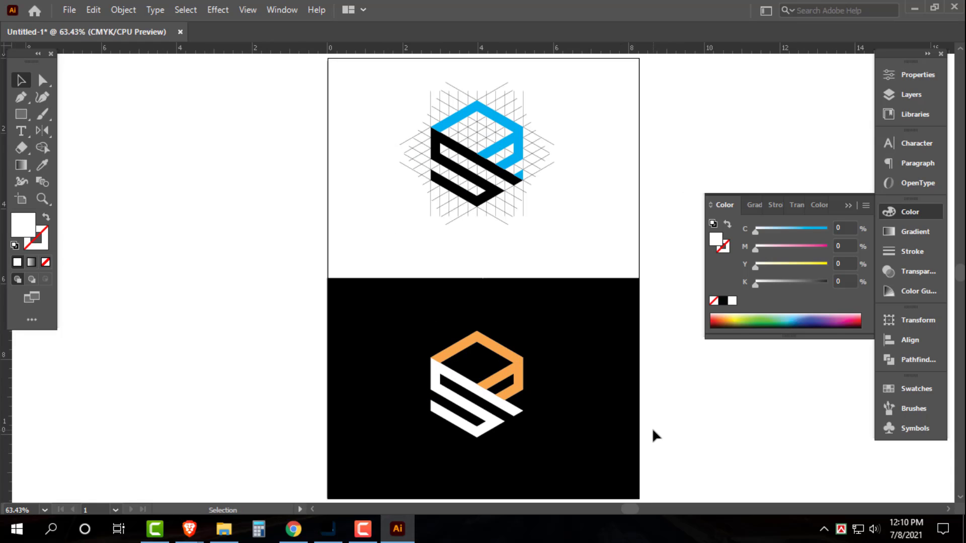